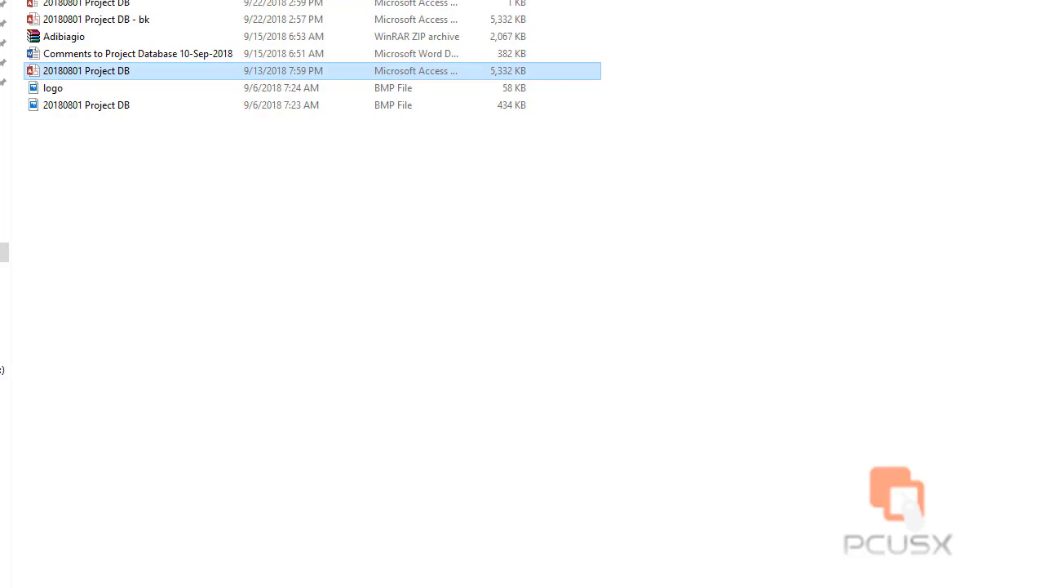
Step: Open the 20180801 Project DB Access database, collapse the Macros group and expand the Tables group
key(Return)
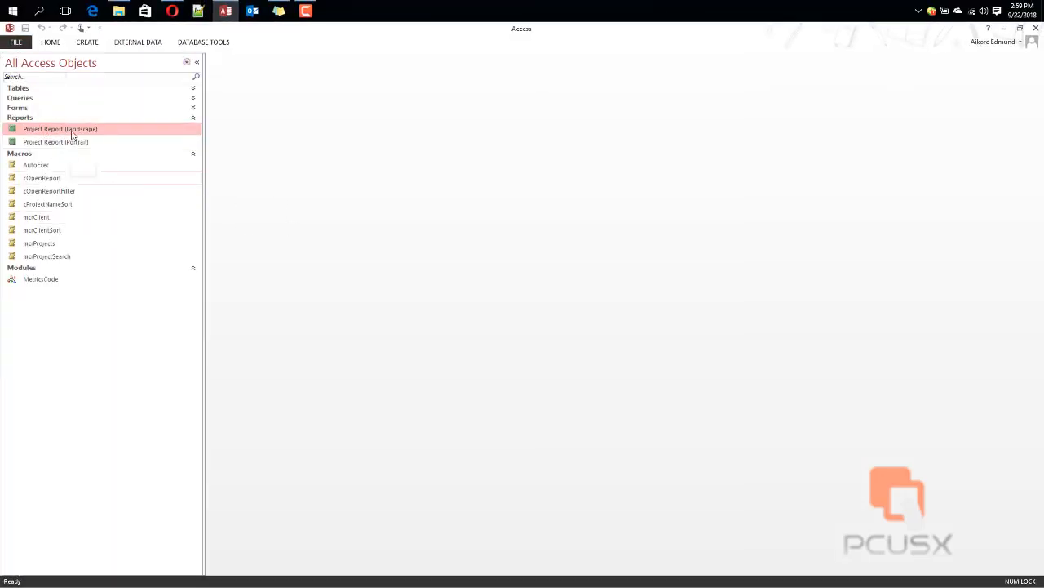
click(193, 154)
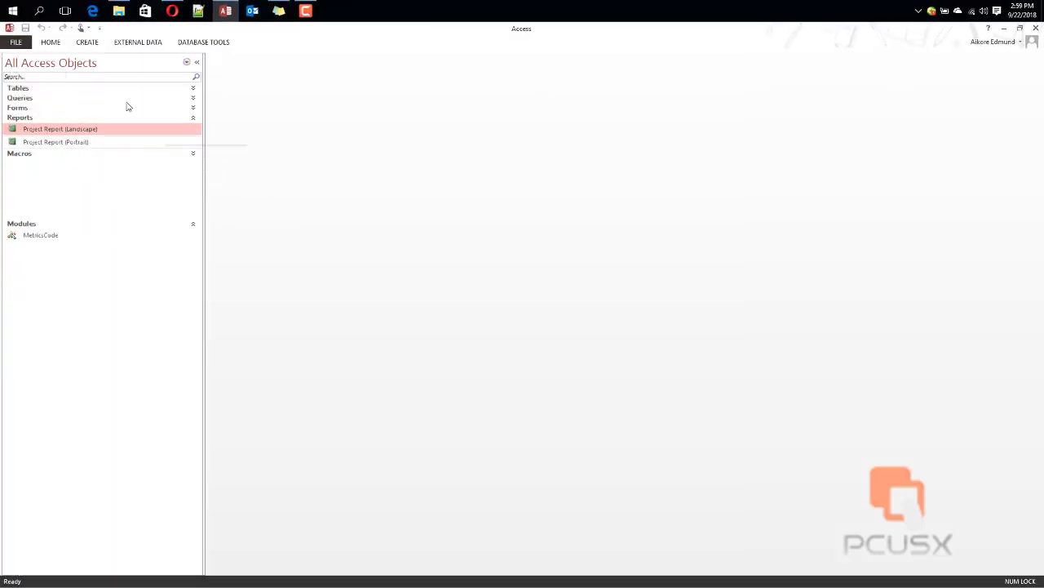
click(194, 87)
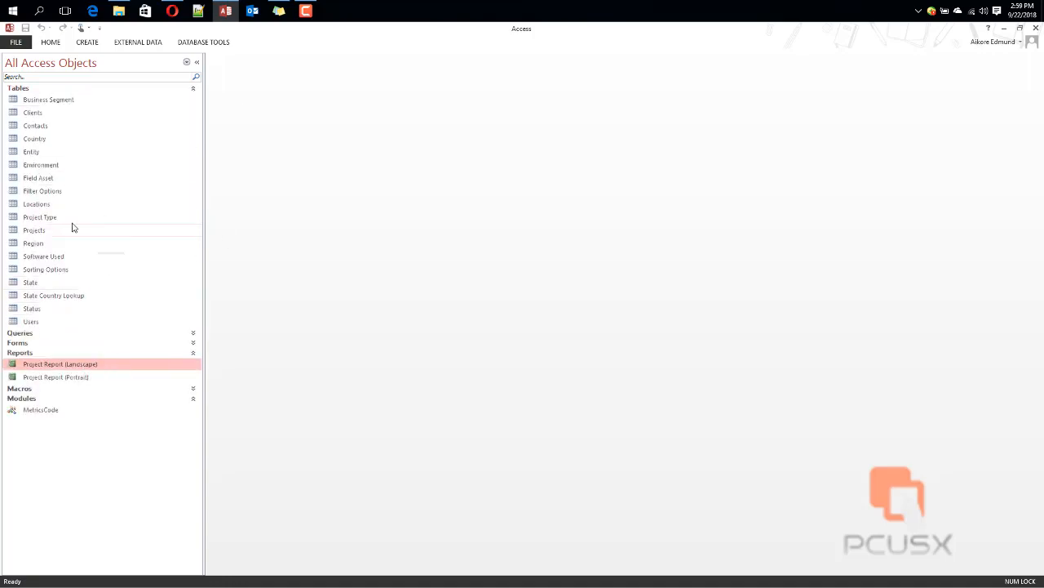
Step: Split the database with the Database Splitter, saving the back-end as 20180801 Project DB_be in the Downloads folder
click(204, 42)
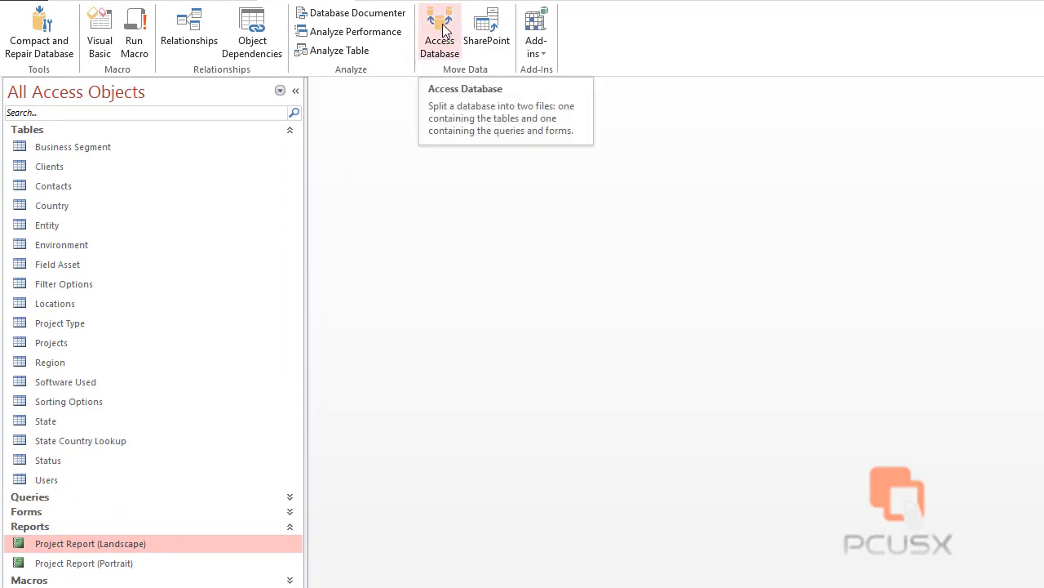
click(451, 48)
click(451, 49)
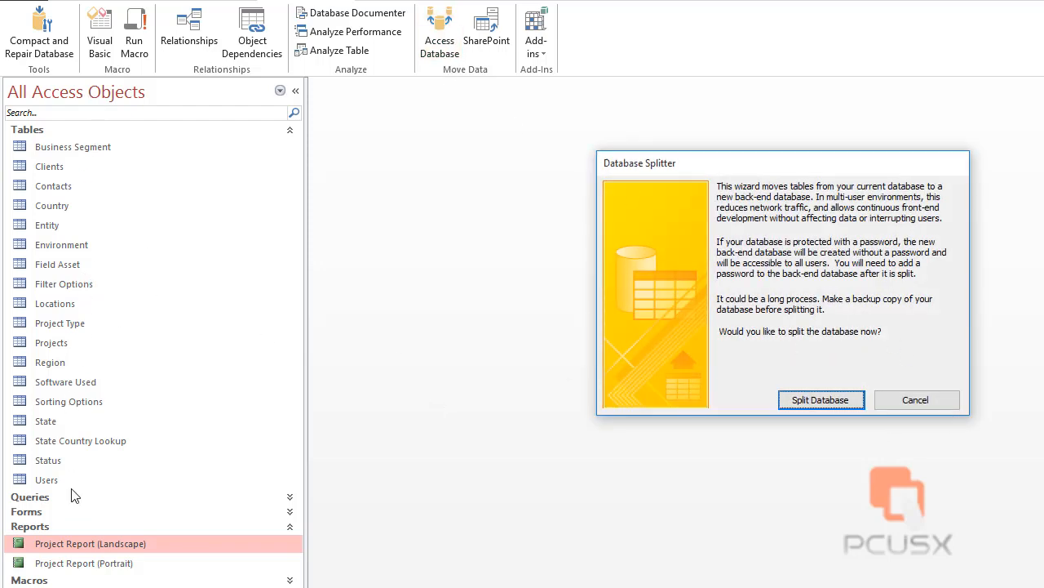
click(823, 400)
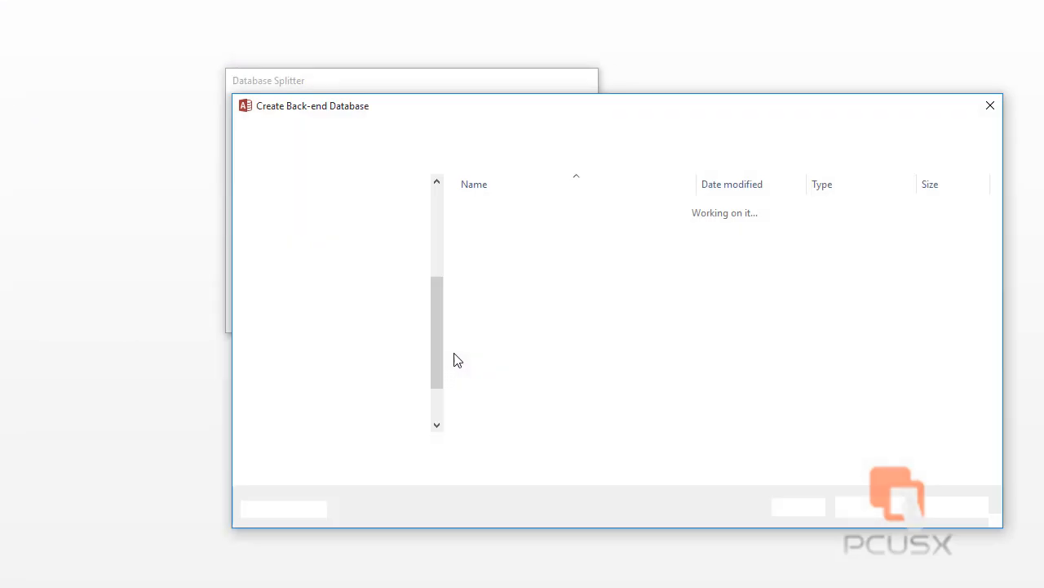
drag(527, 109, 336, 67)
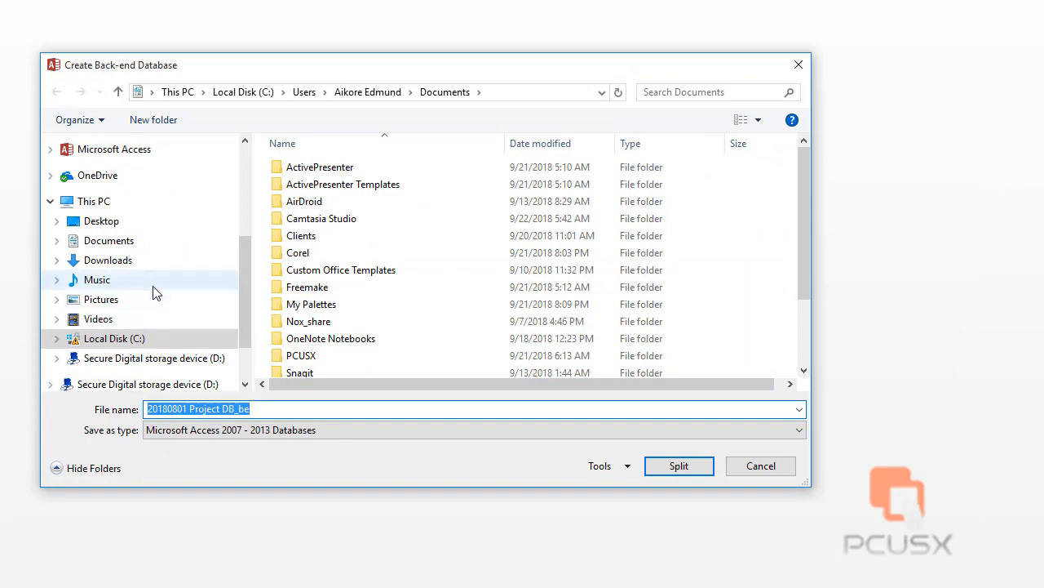
scroll(151, 269, up, 3)
scroll(150, 331, up, 2)
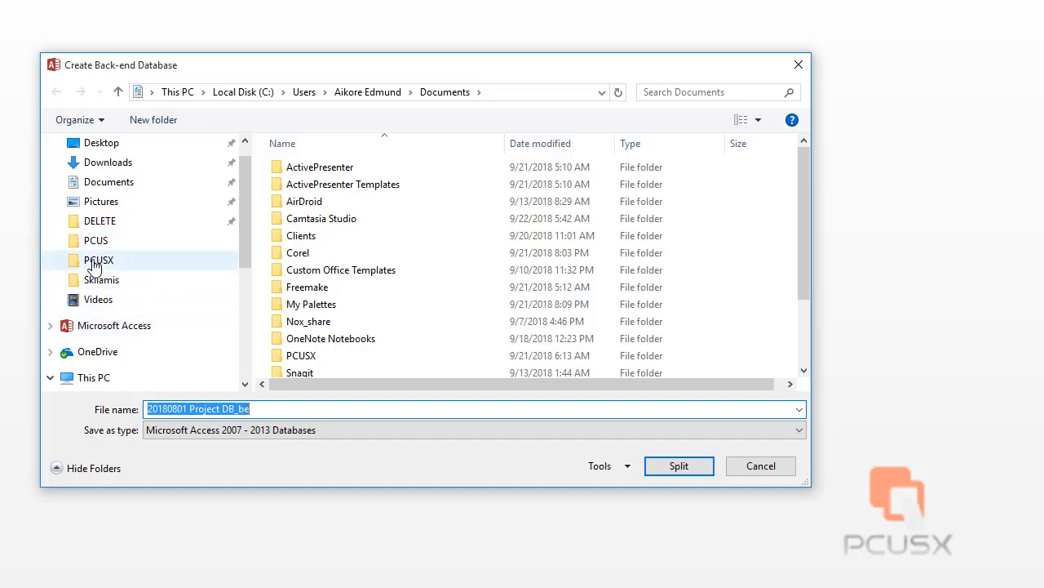
click(124, 166)
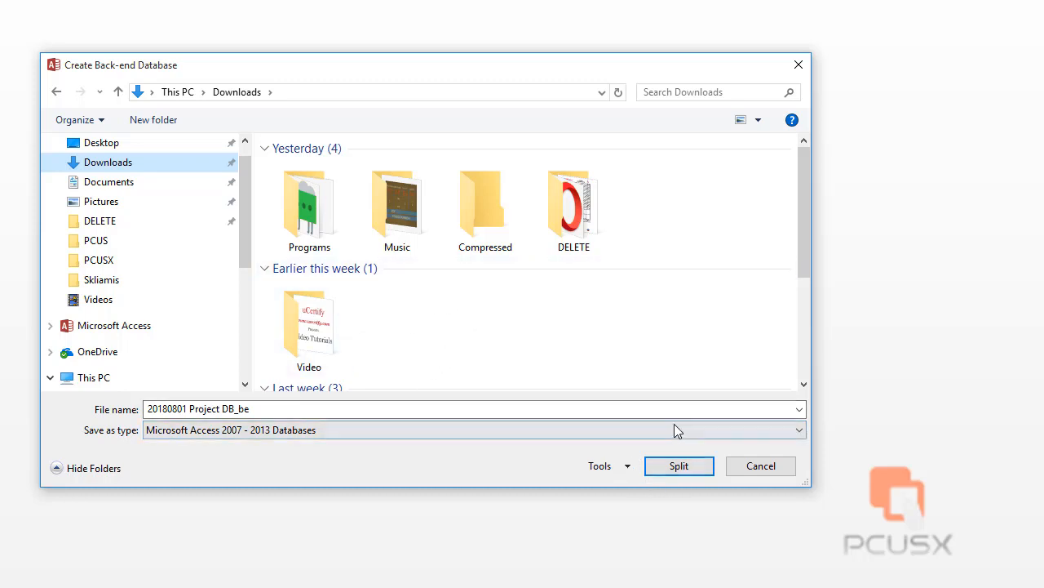
click(677, 472)
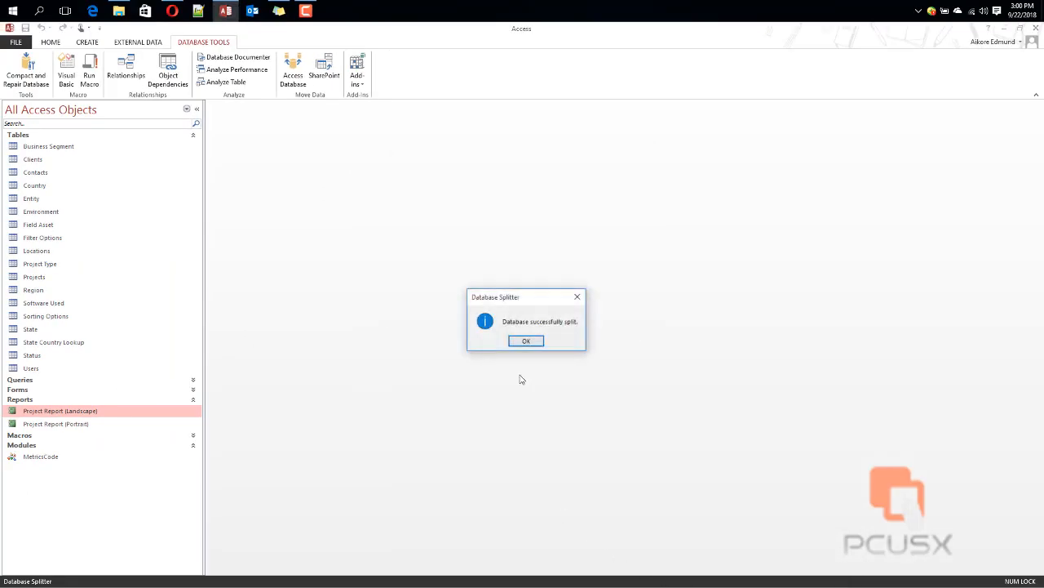
click(524, 341)
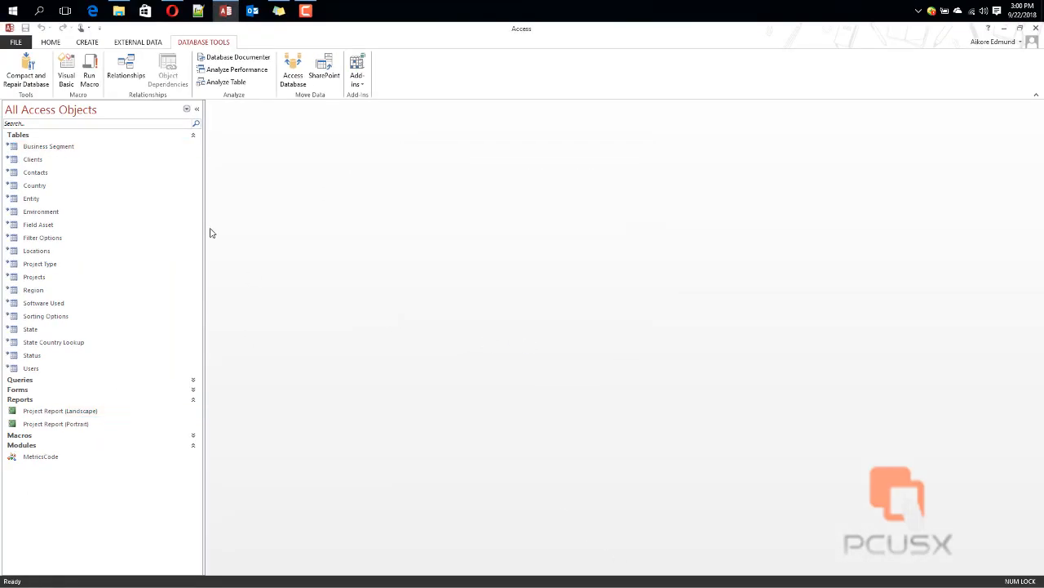
Step: Switch to File Explorer, group the Downloads folder by date modified, collapse the Yesterday group and select the 20180801 Project DB_be file
click(65, 147)
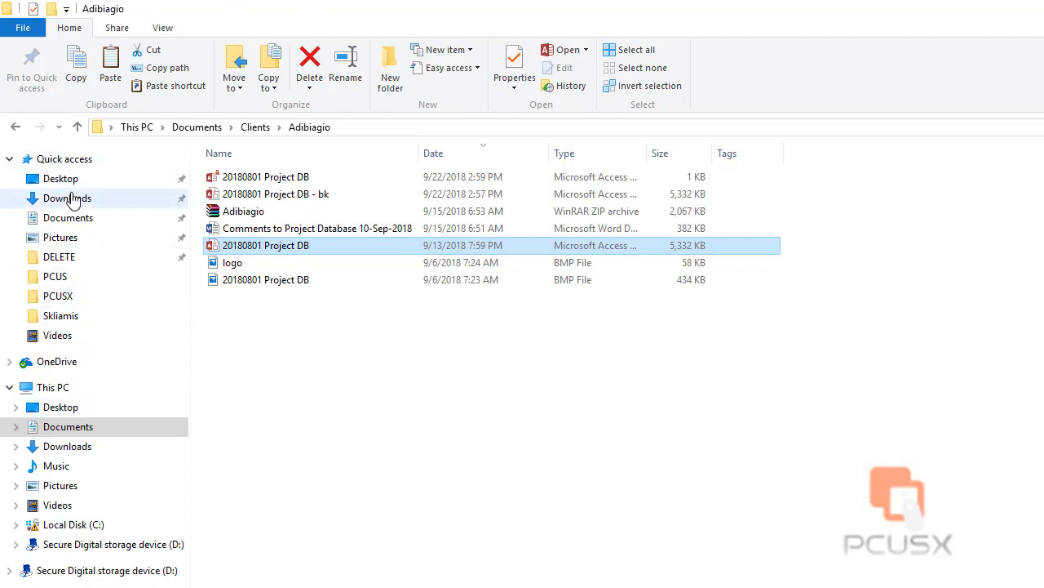
click(72, 201)
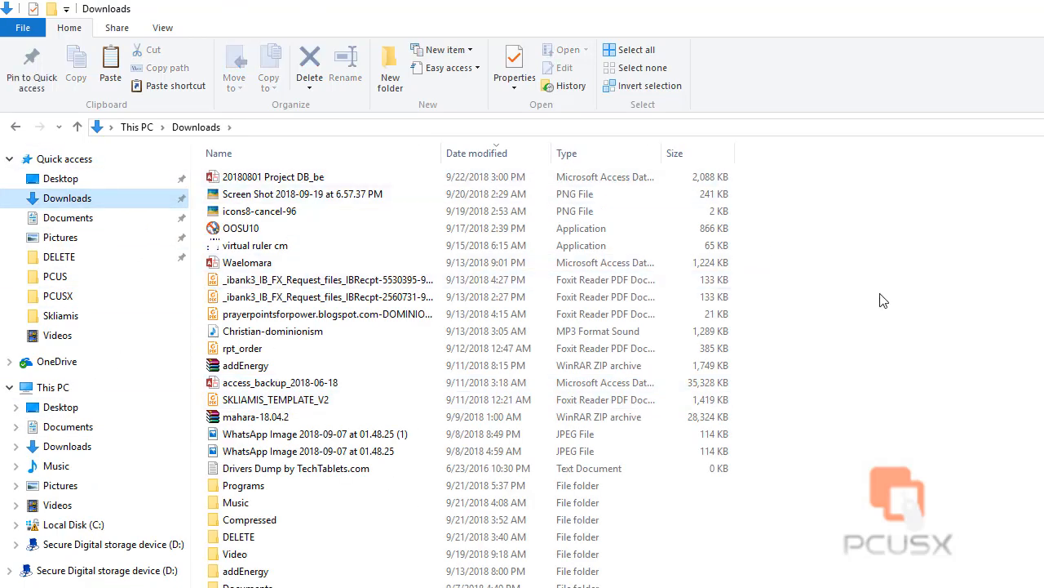
right_click(888, 253)
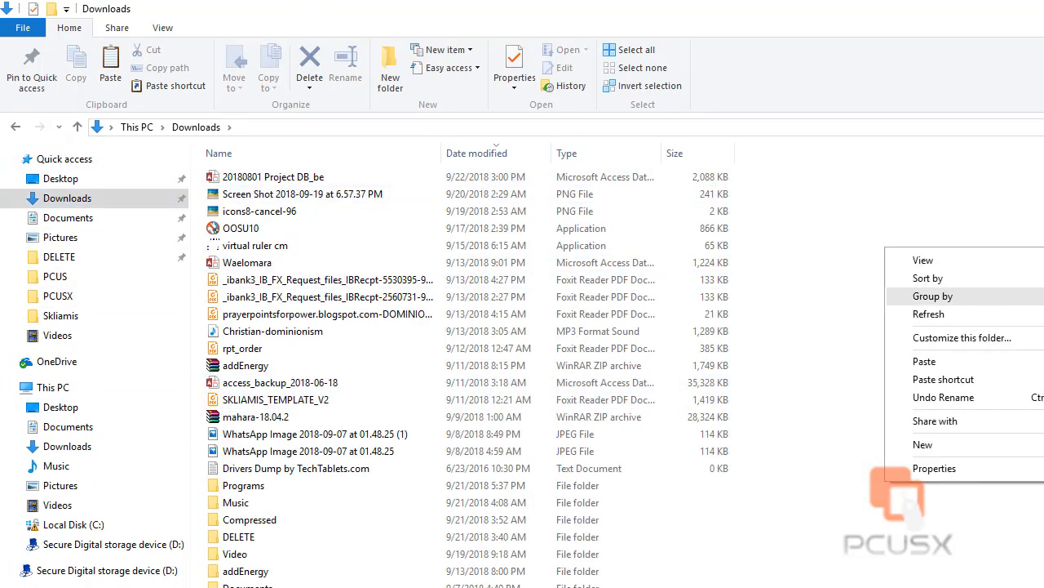
click(1043, 314)
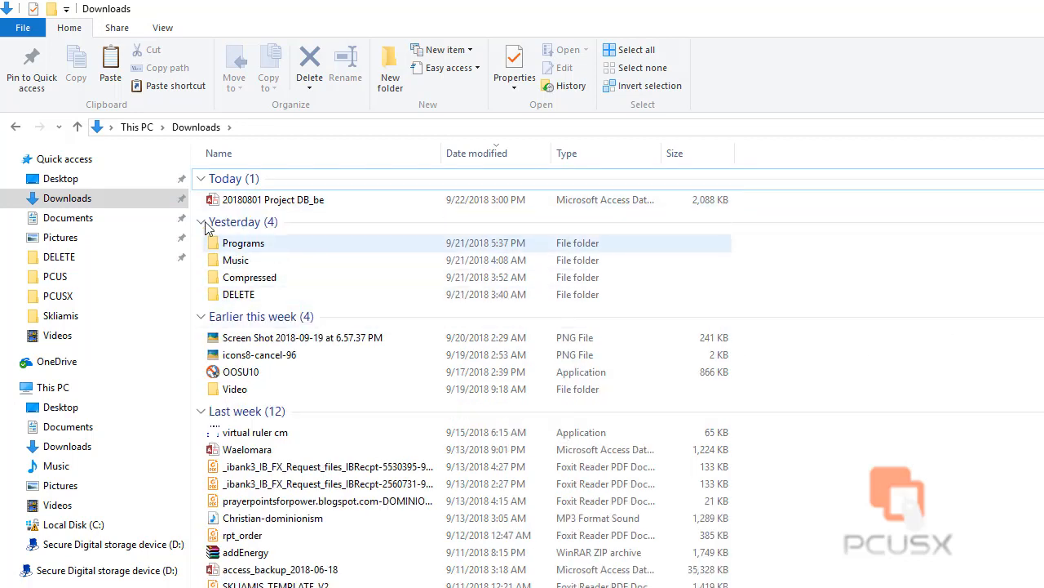
click(202, 223)
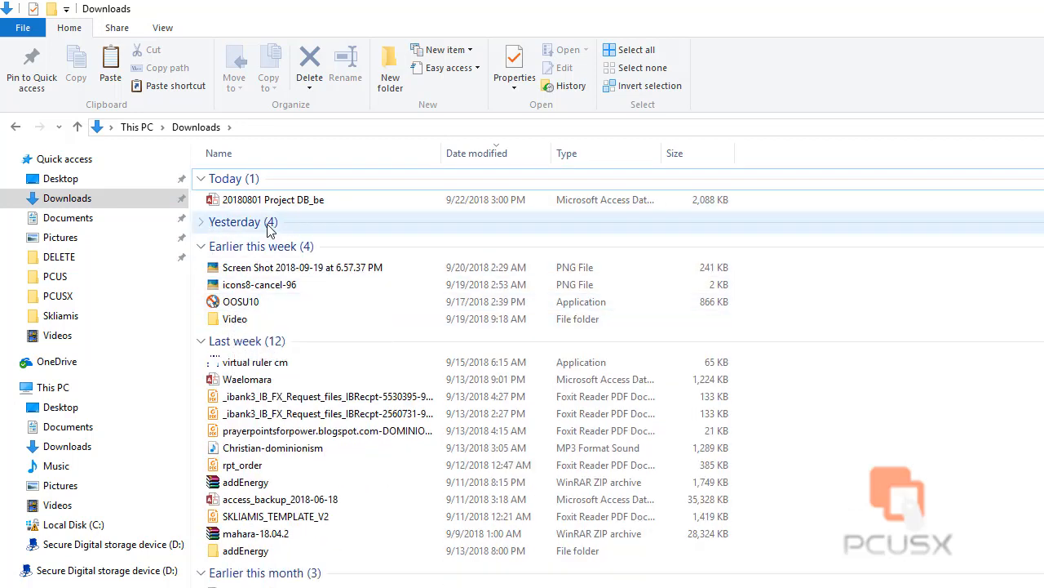
click(299, 205)
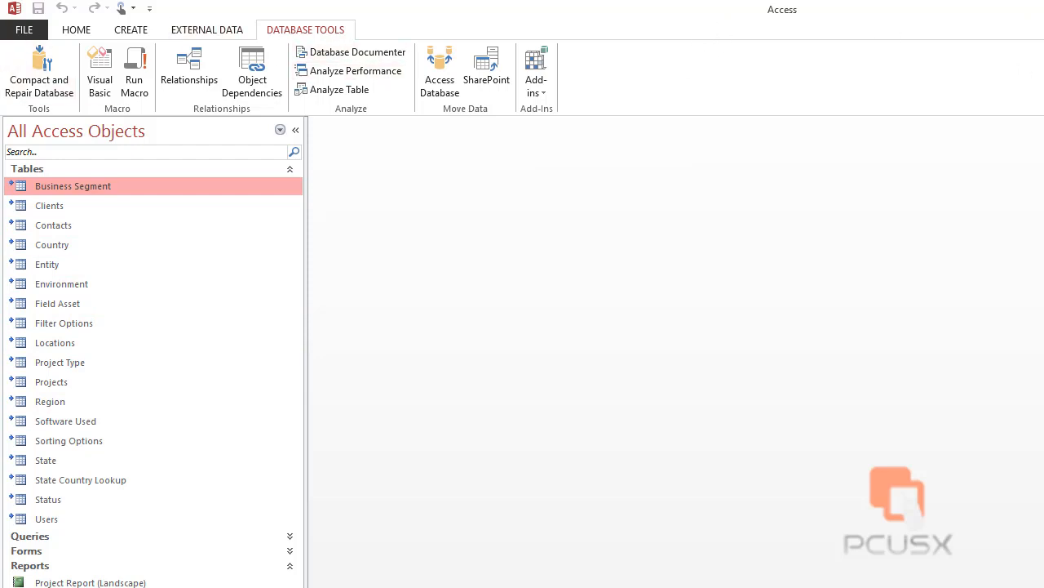
Step: Close the database and move 20180801 Project DB_be from Downloads to the client folder containing the original 20180801 Project DB
key(alt+F4)
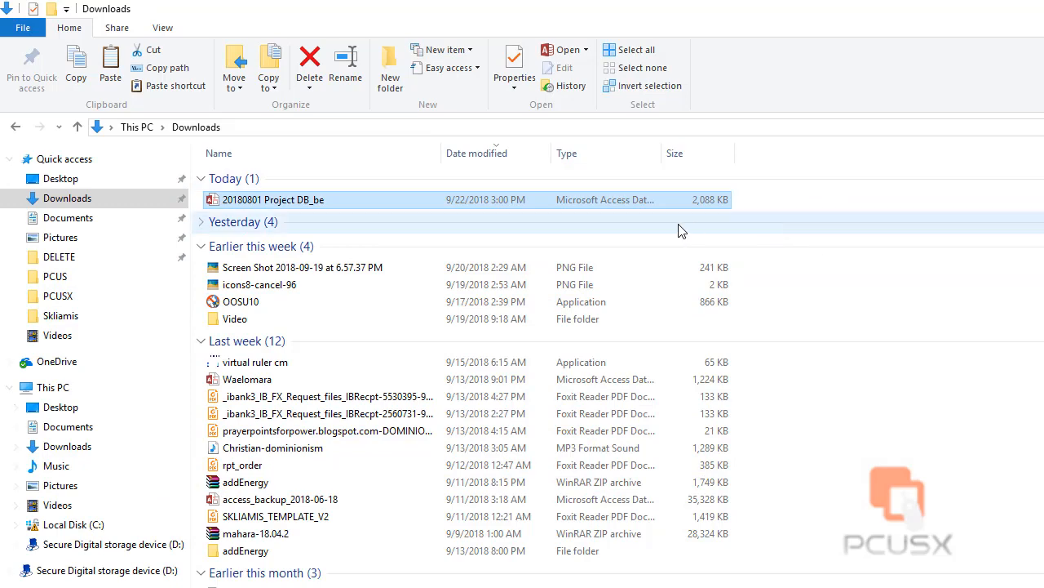
right_click(215, 200)
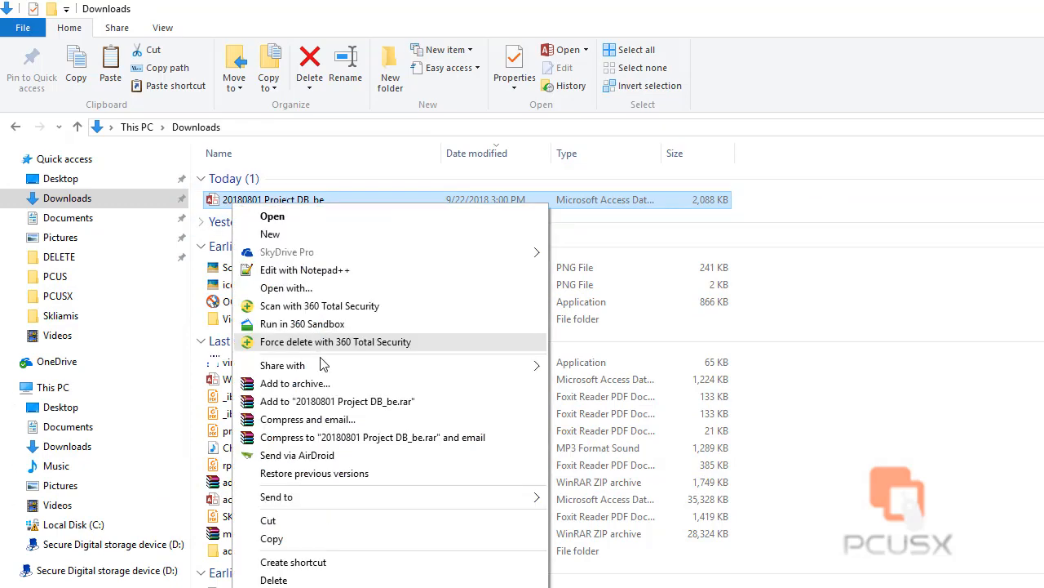
click(273, 522)
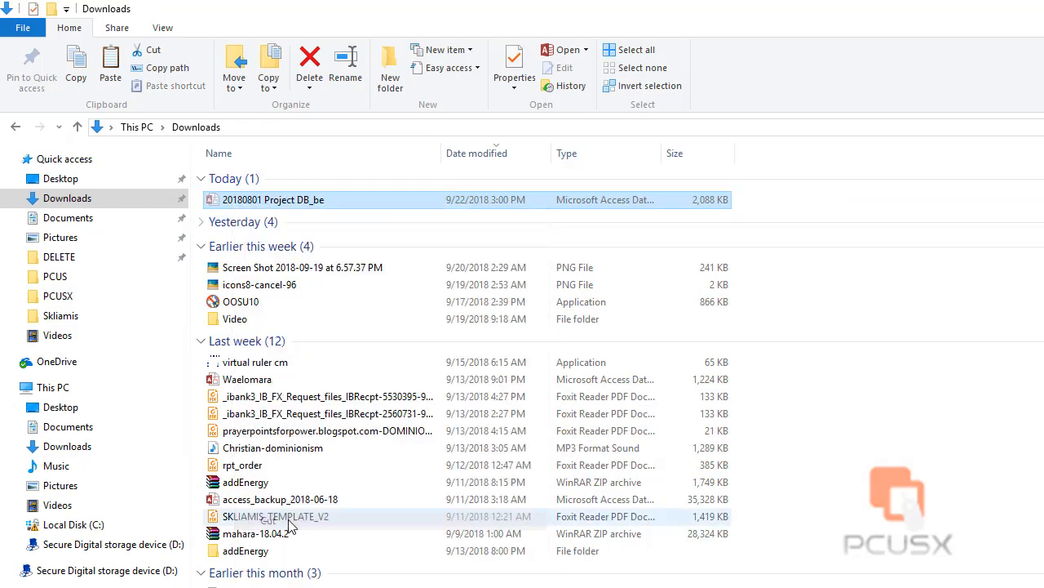
click(61, 316)
click(258, 129)
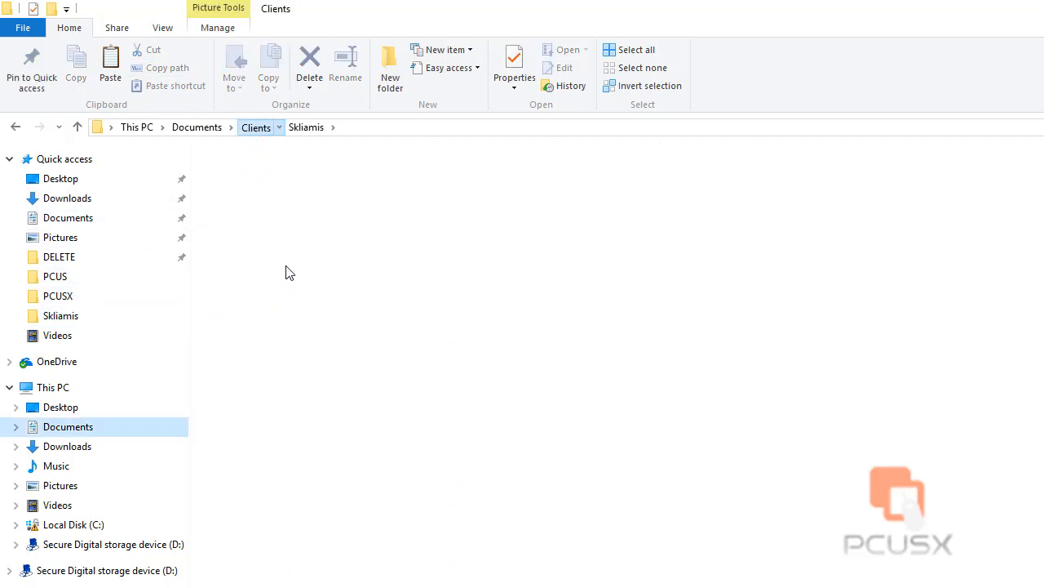
double_click(256, 196)
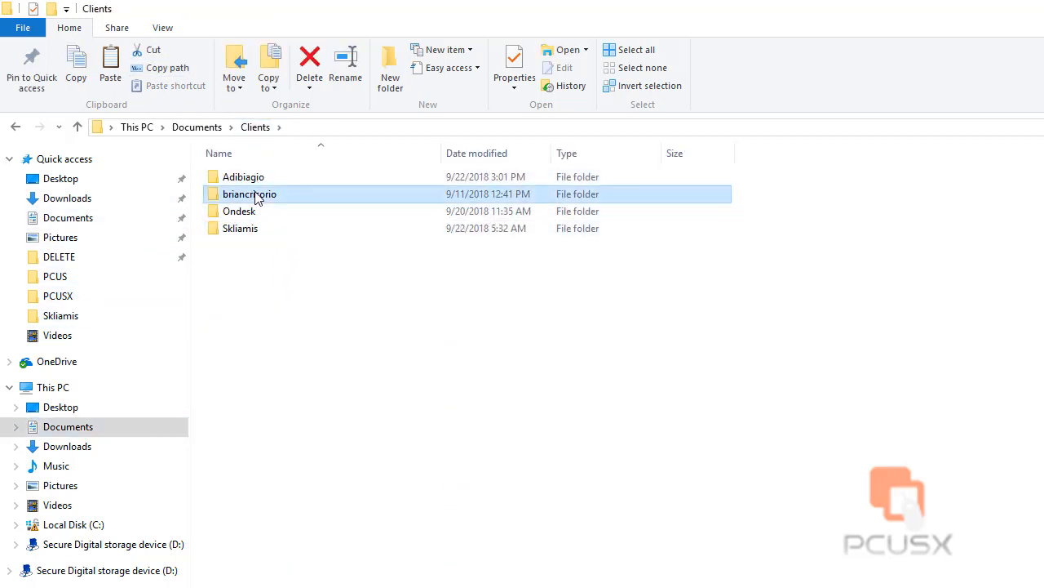
click(251, 129)
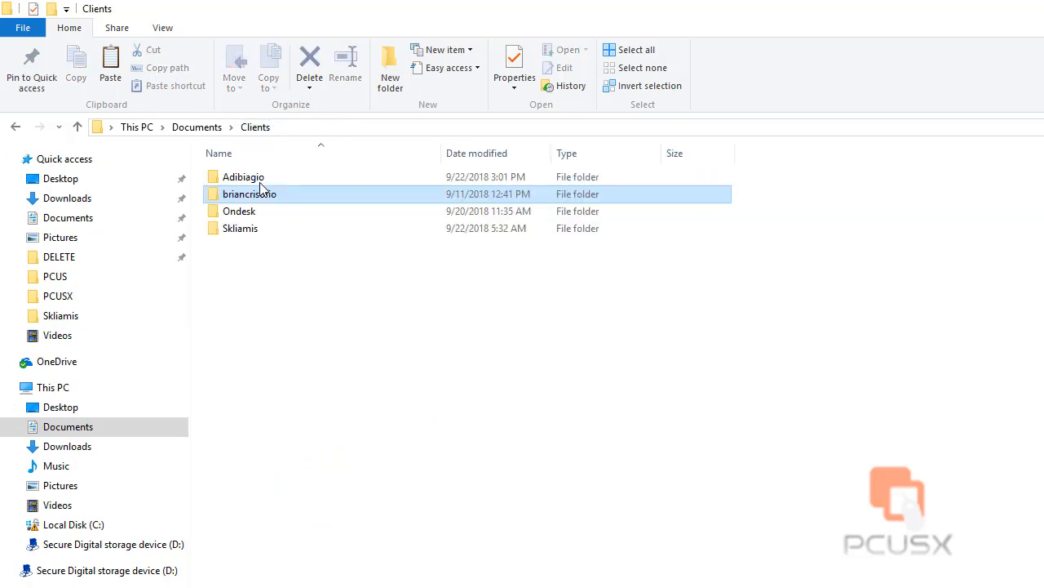
double_click(257, 175)
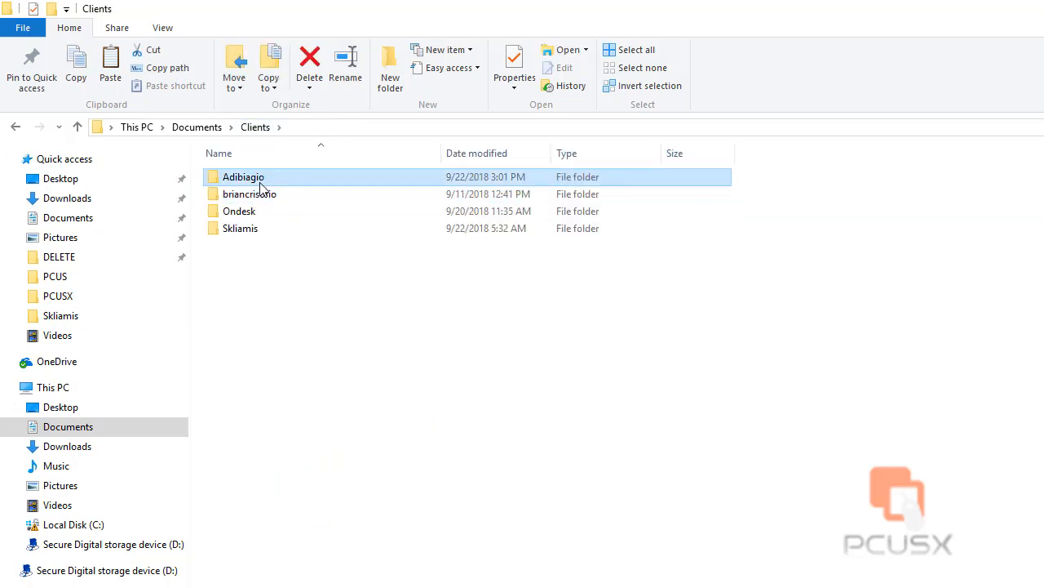
right_click(345, 356)
click(417, 473)
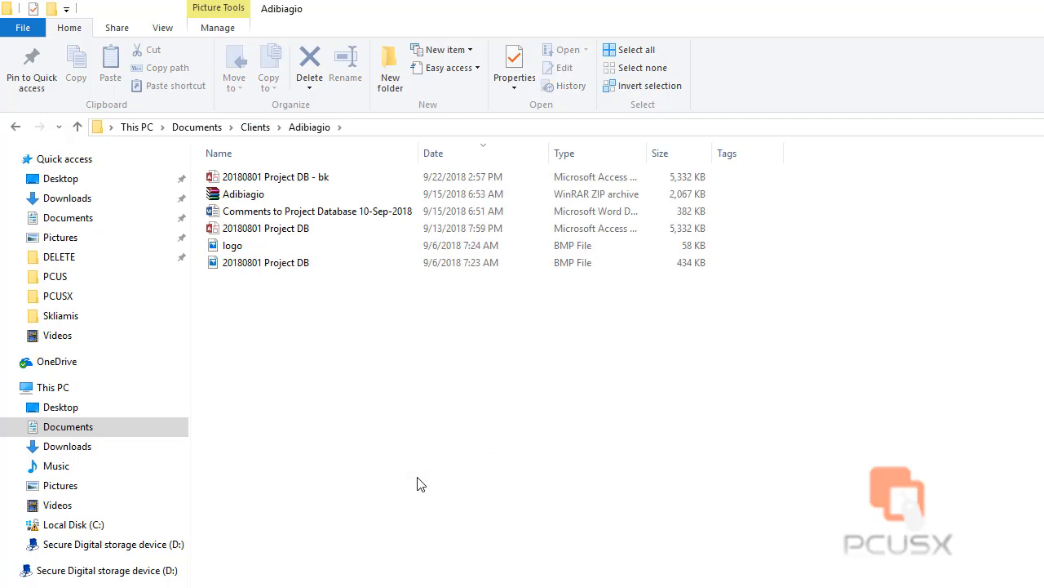
Step: Rename the original 20180801 Project DB database file as 20180801 Project DB_fe
click(318, 229)
click(320, 236)
click(322, 231)
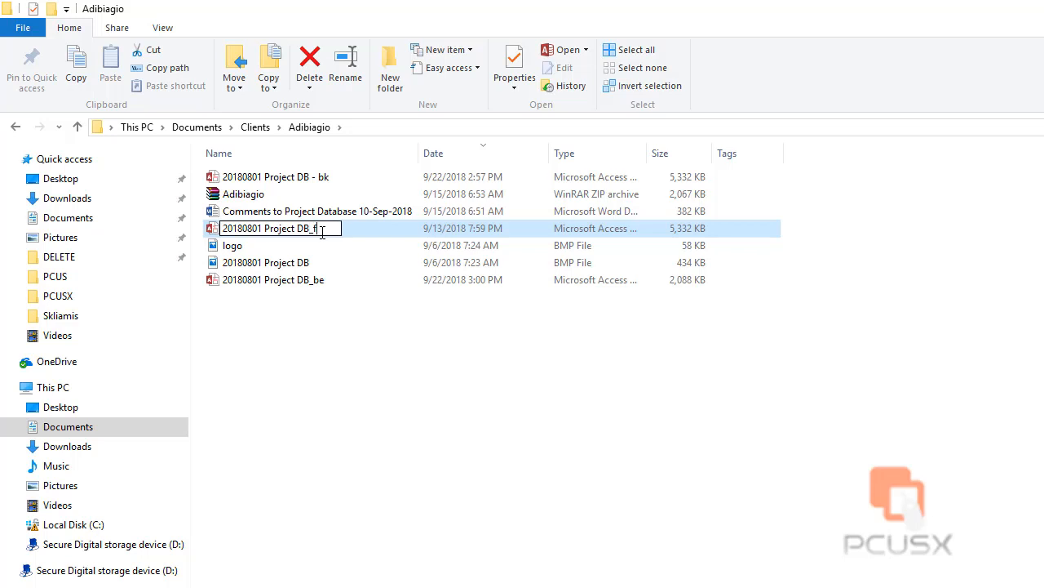
key(Return)
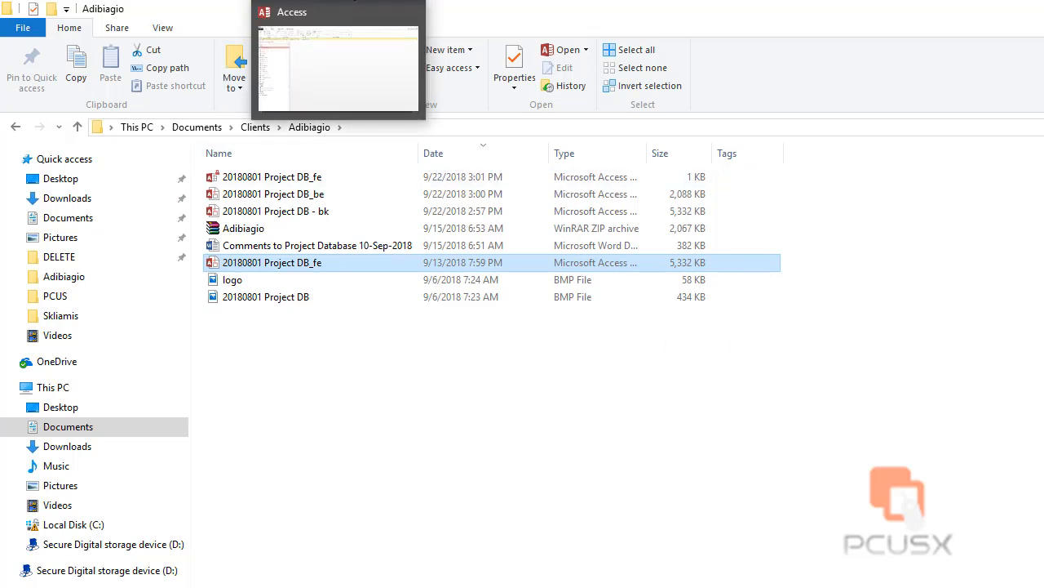
Step: Switch to the Access window with the front-end database and close the extra Access window showing the start screen
shift+click(351, 0)
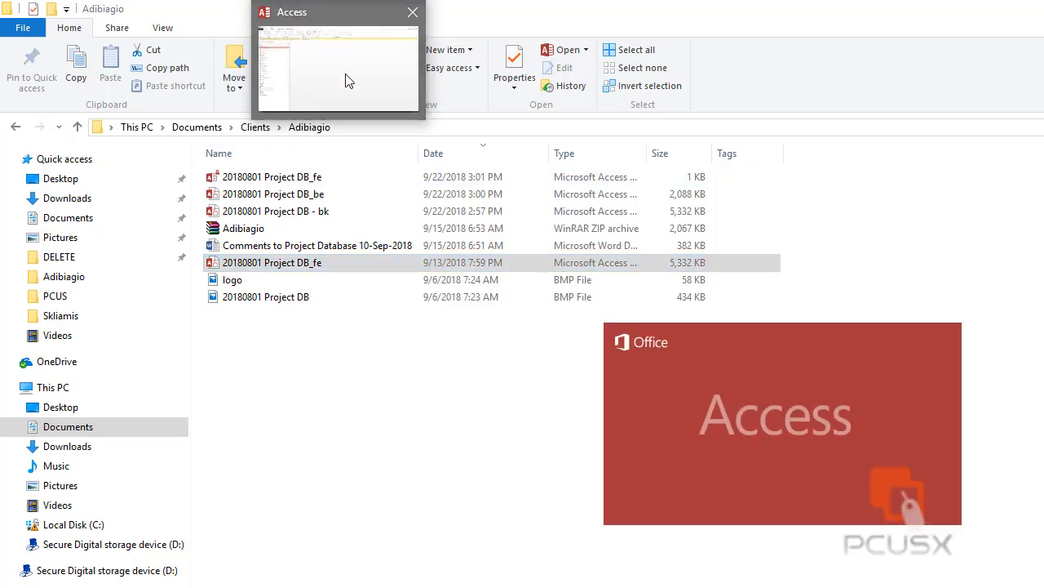
click(347, 79)
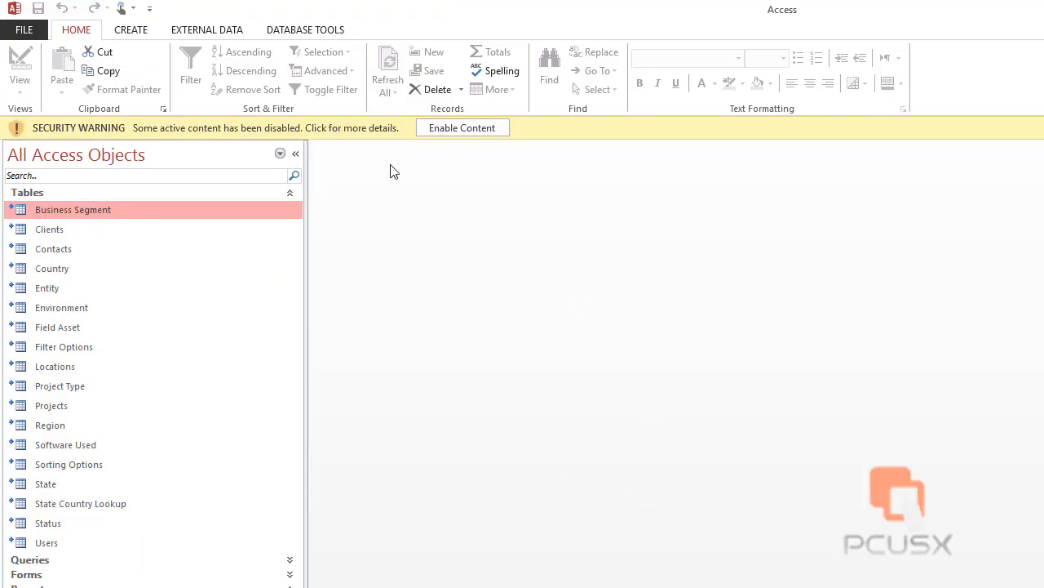
mouse_move(351, 0)
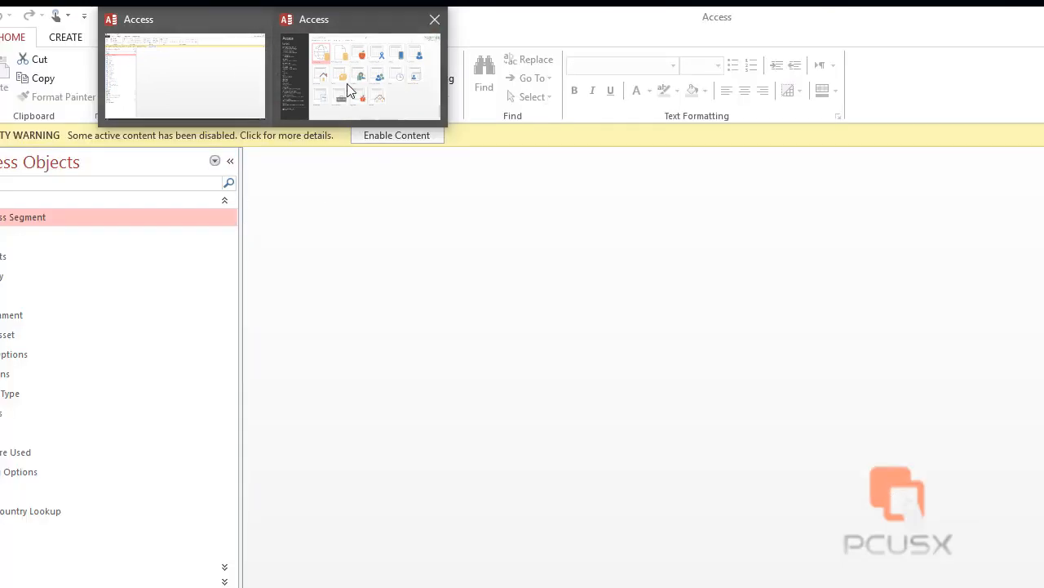
click(435, 19)
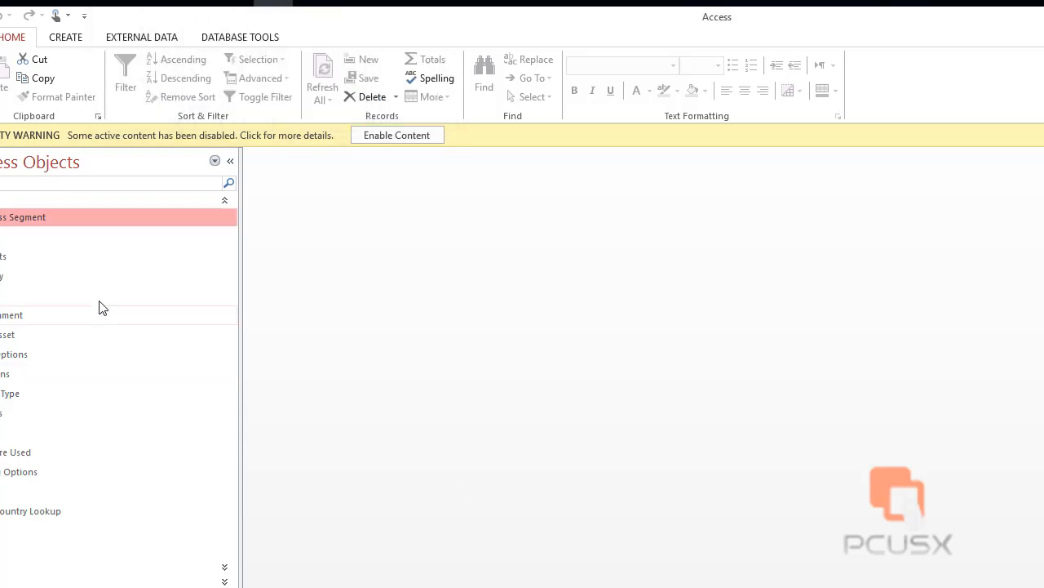
Step: Check the Business Segment table's link path and try to open the table
mouse_move(14, 230)
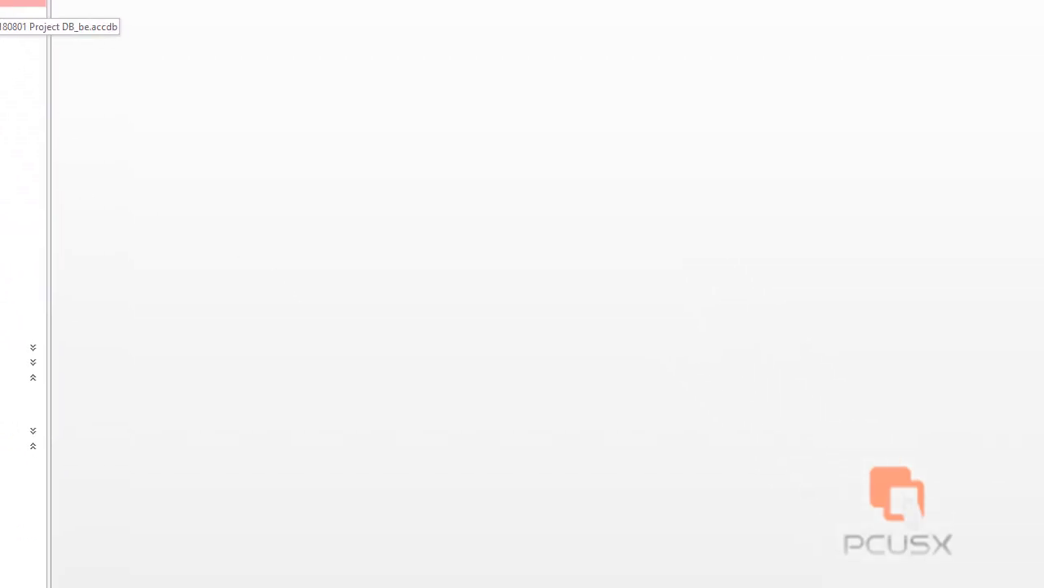
double_click(17, 2)
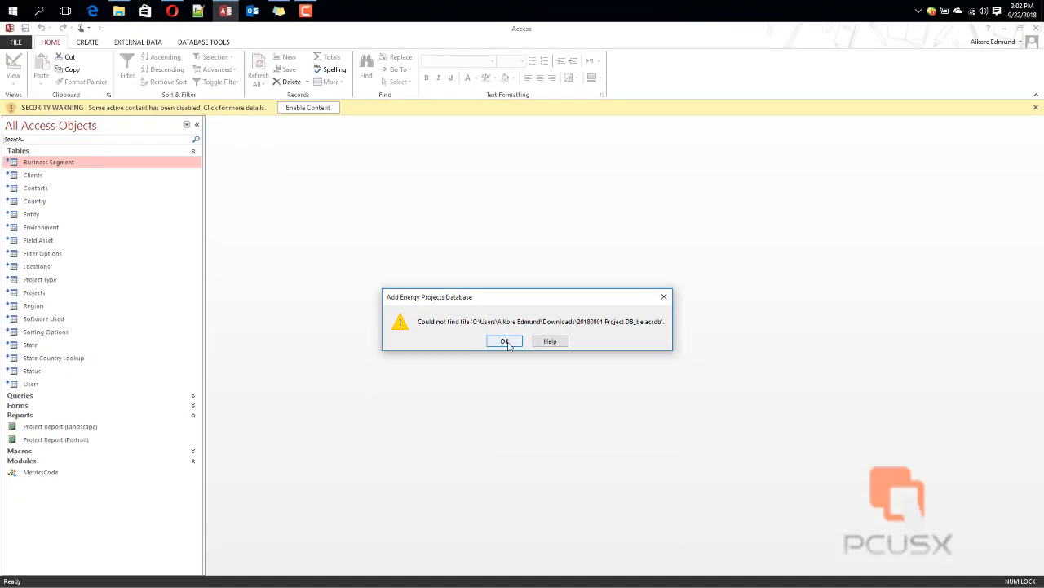
click(505, 341)
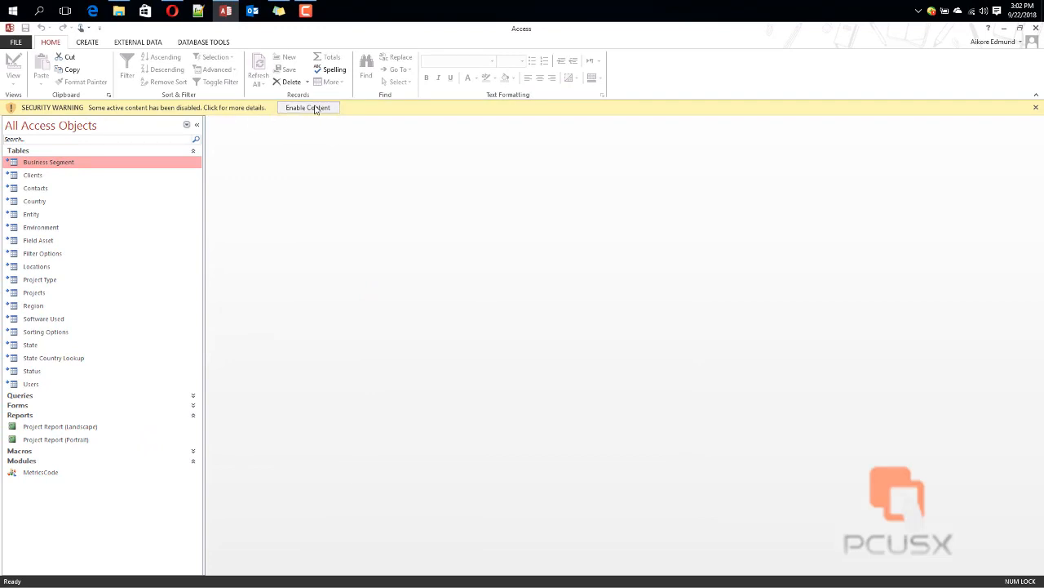
Step: Open the Linked Table Manager for the Business Segment table and submit all linked tables for updating
right_click(28, 163)
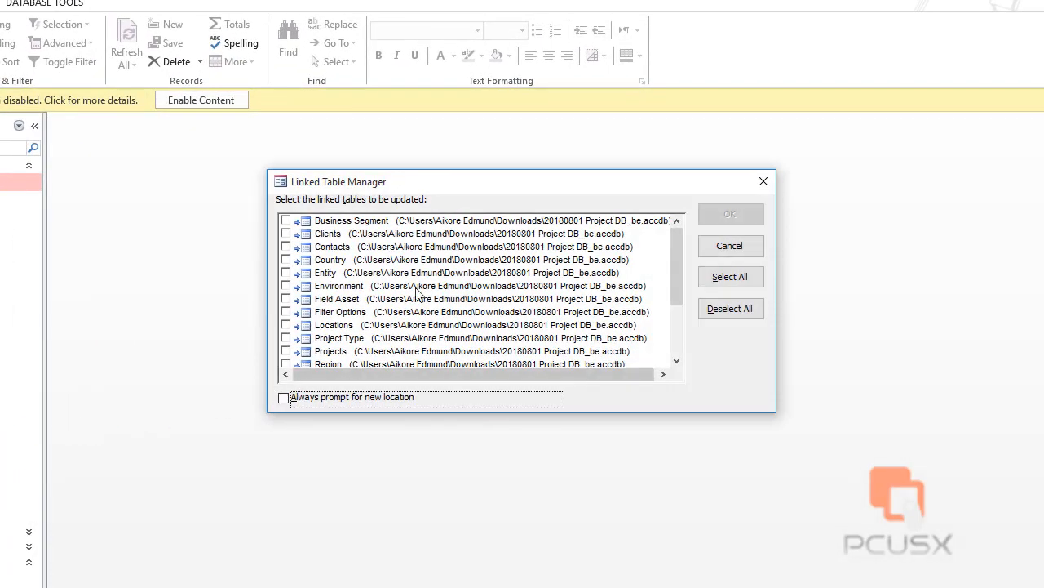
click(730, 277)
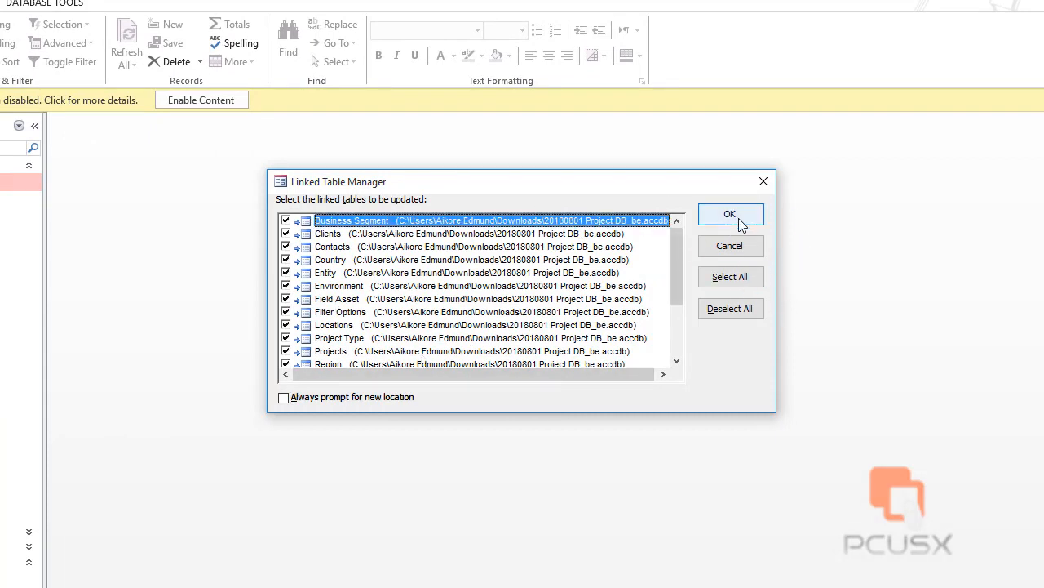
click(736, 215)
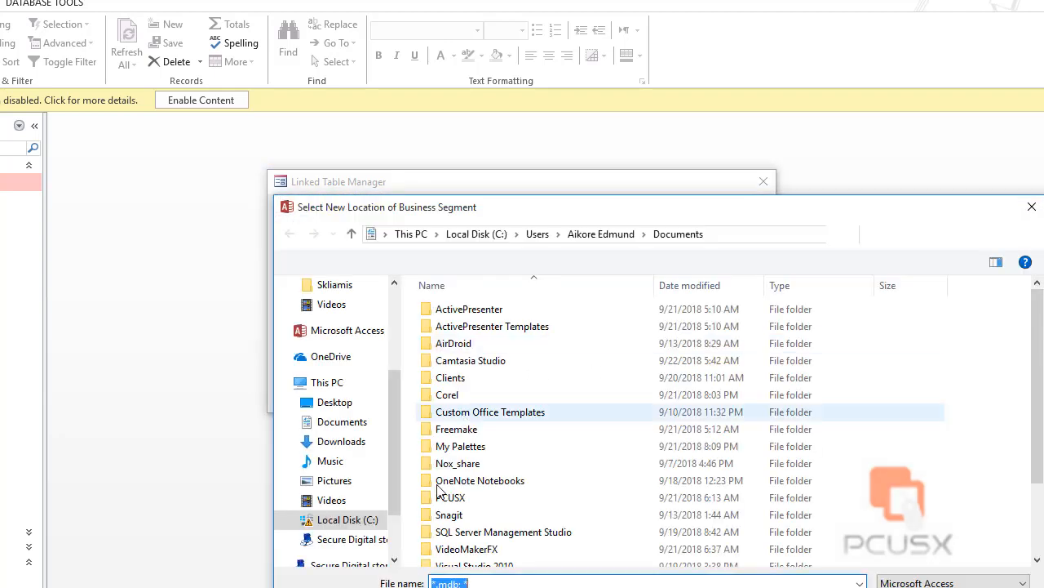
Step: Relink the tables to 20180801 Project DB_be in the client folder under Documents > Clients and close the Linked Table Manager
click(341, 442)
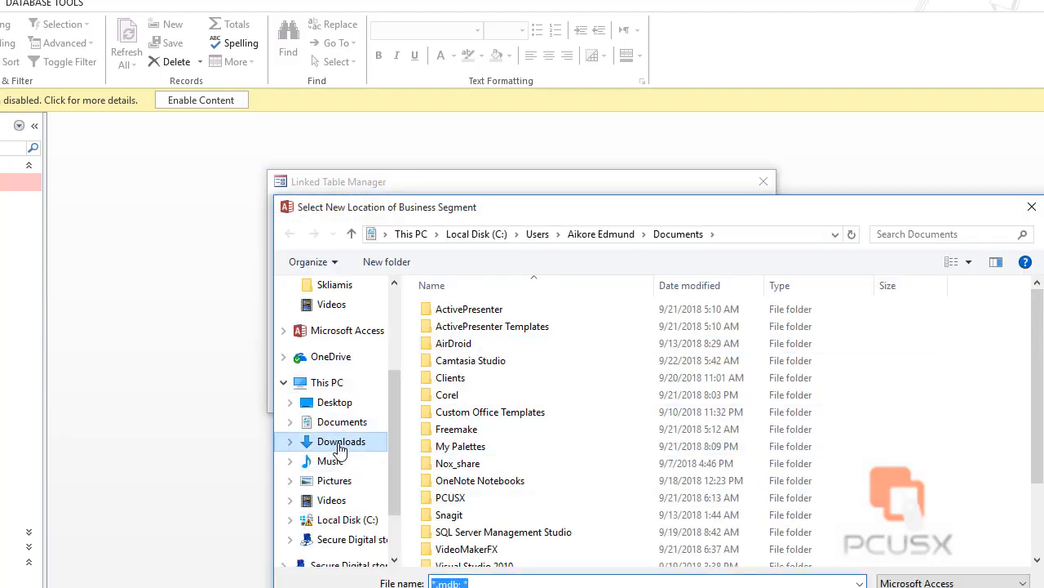
click(335, 284)
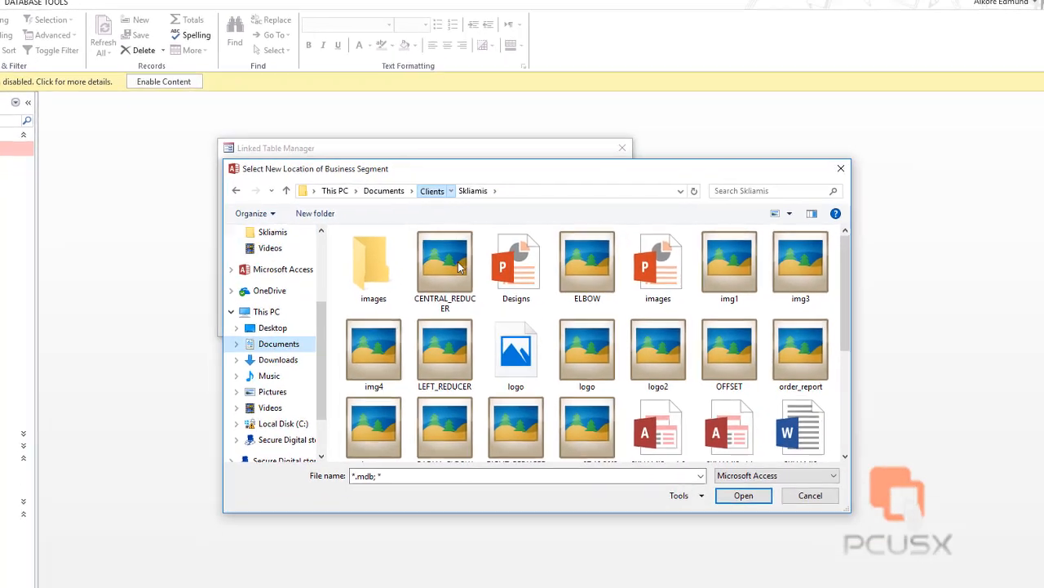
click(516, 228)
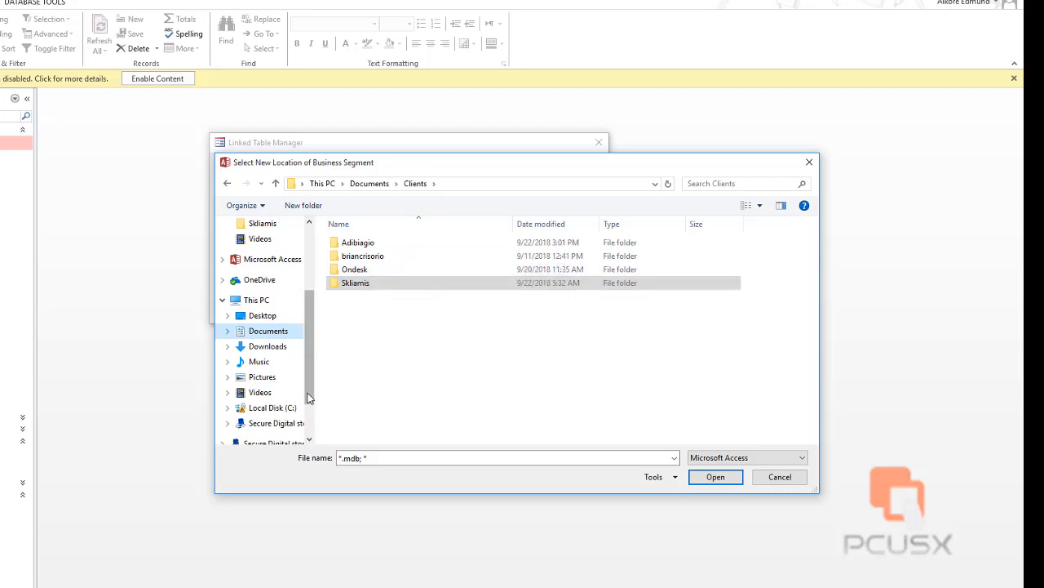
drag(311, 399, 309, 424)
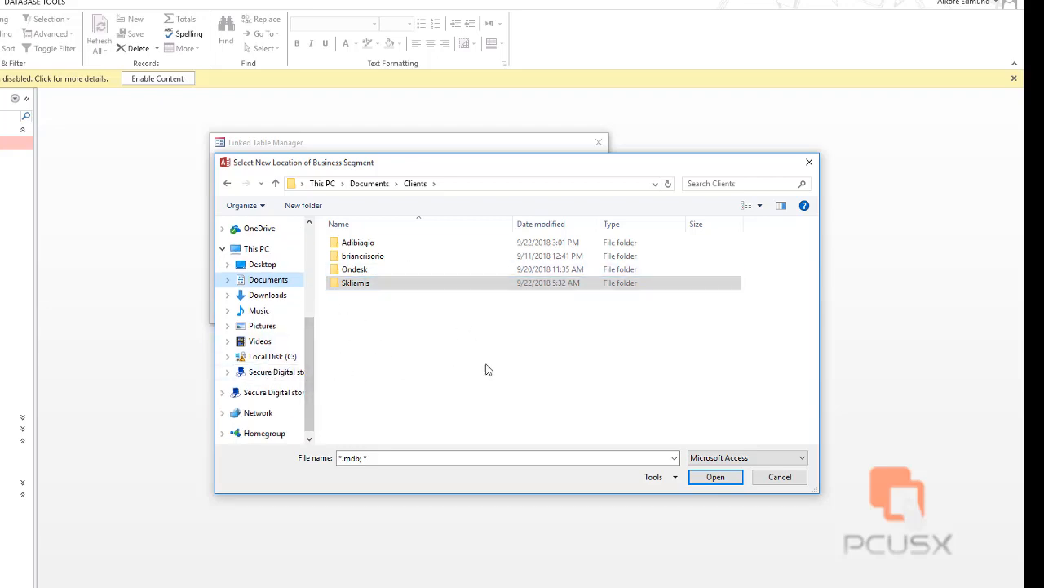
double_click(364, 242)
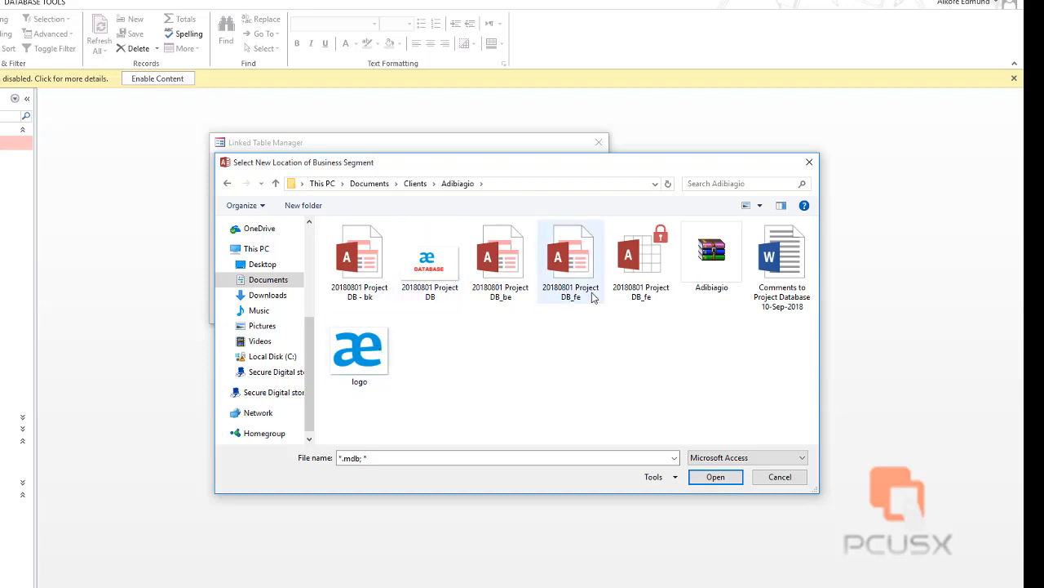
click(505, 276)
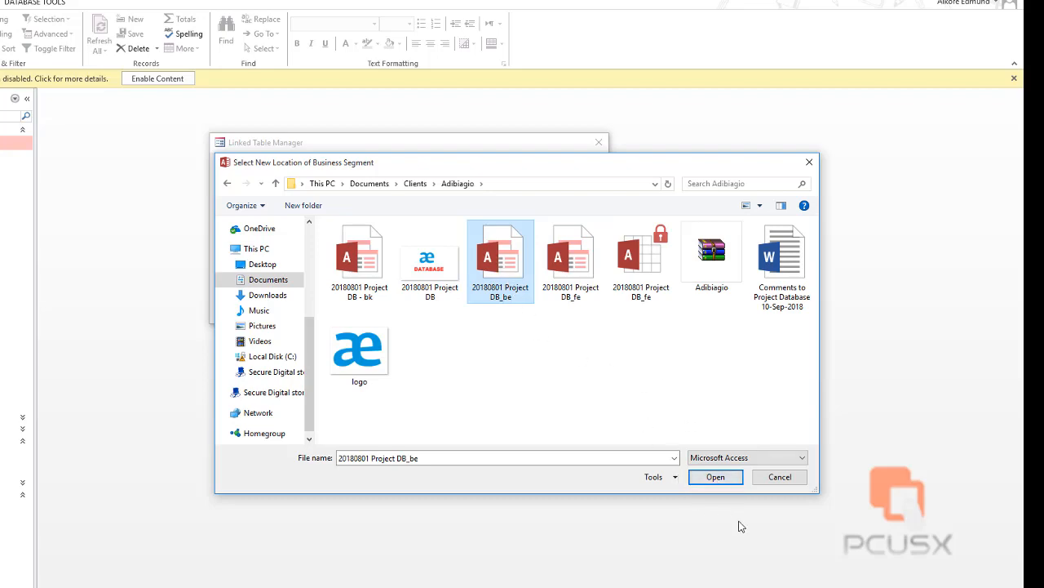
click(711, 477)
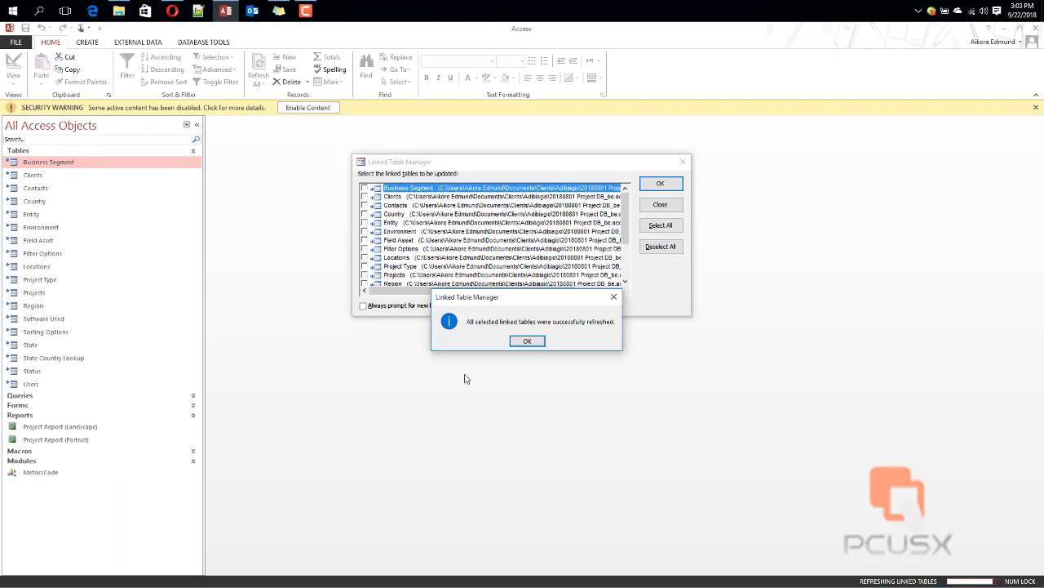
click(524, 342)
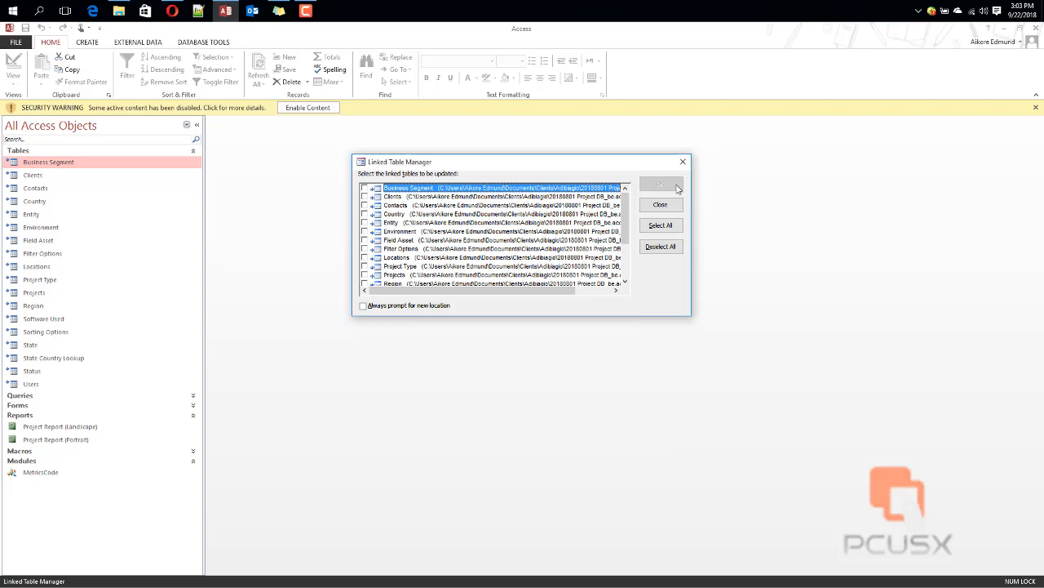
click(661, 204)
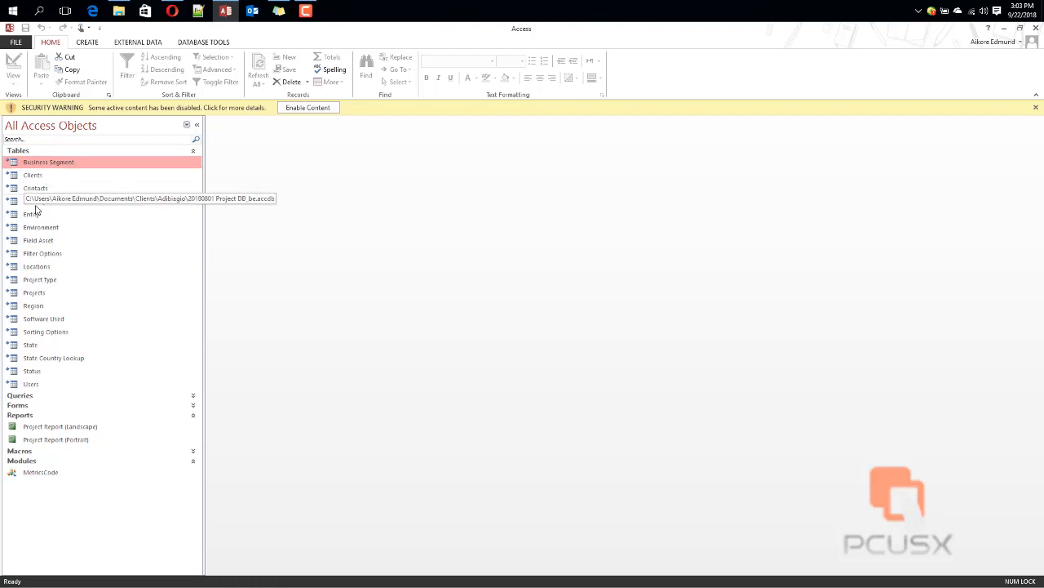
Step: Open the Business Segment table to check that its records load through the new link, and close it
double_click(45, 165)
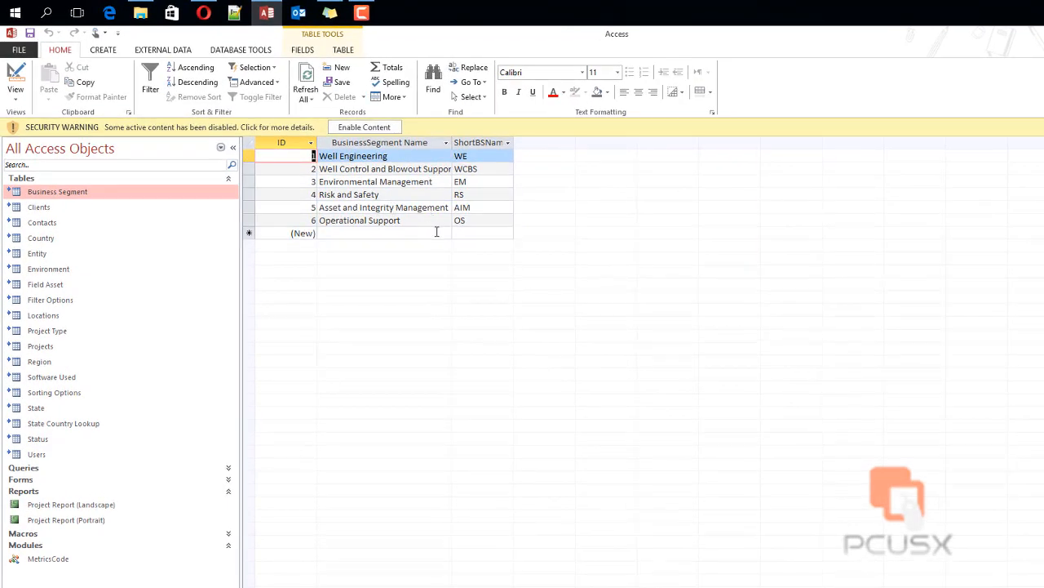
key(ctrl+w)
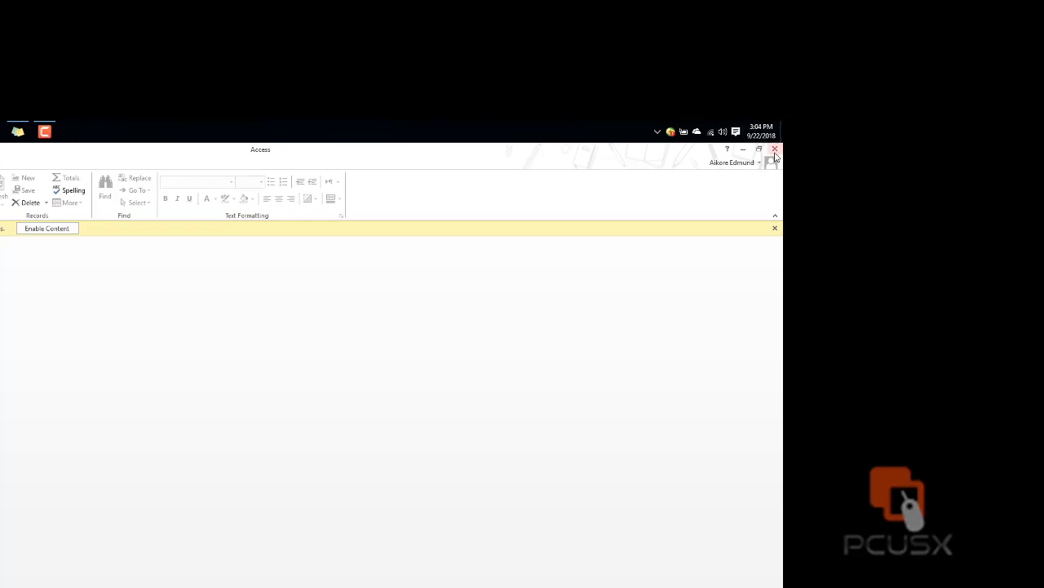
Step: Close the front-end database and select the 20180801 Project DB_be file in the client folder in File Explorer
click(774, 155)
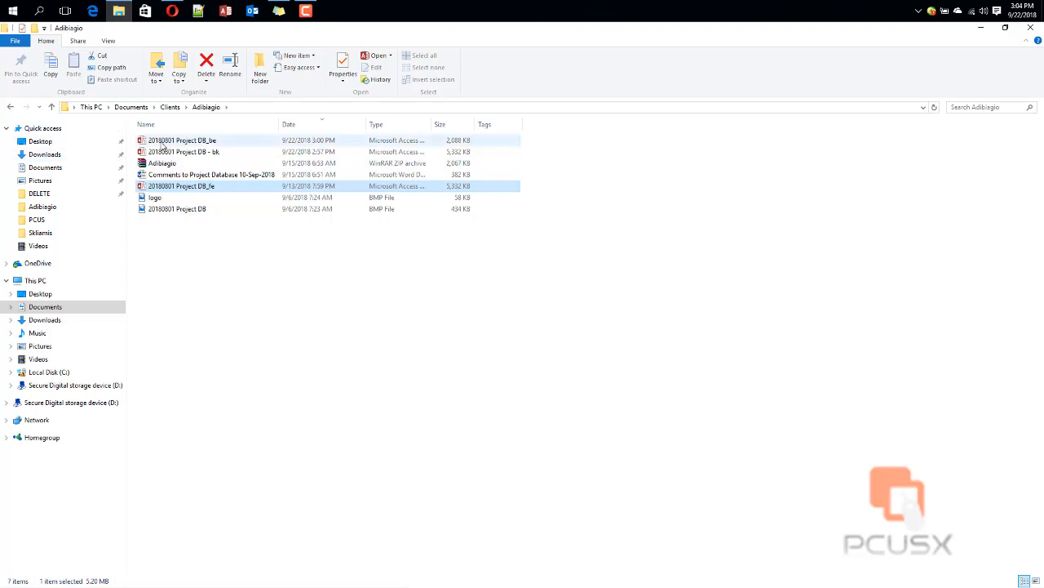
click(378, 142)
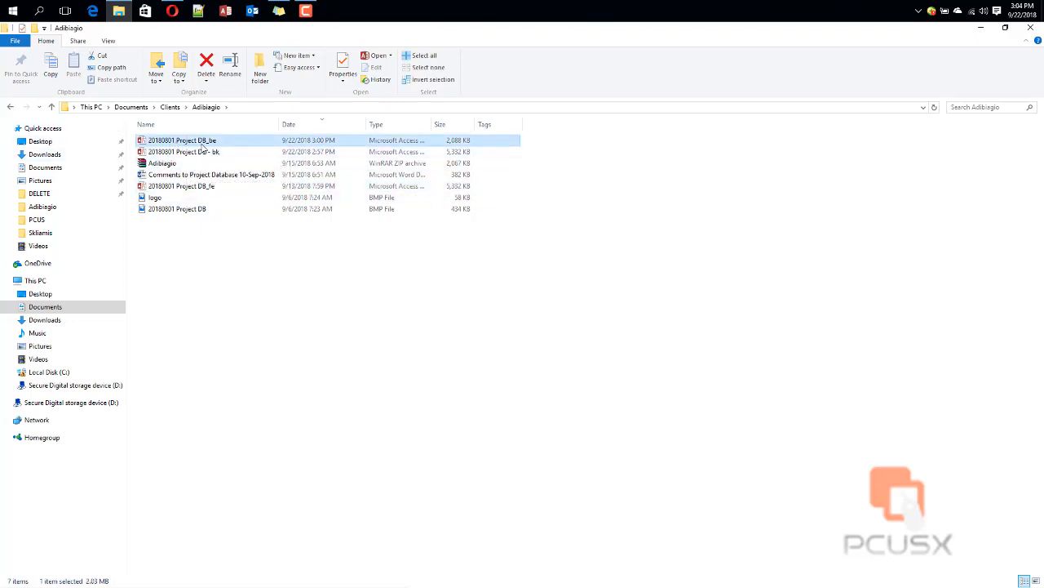